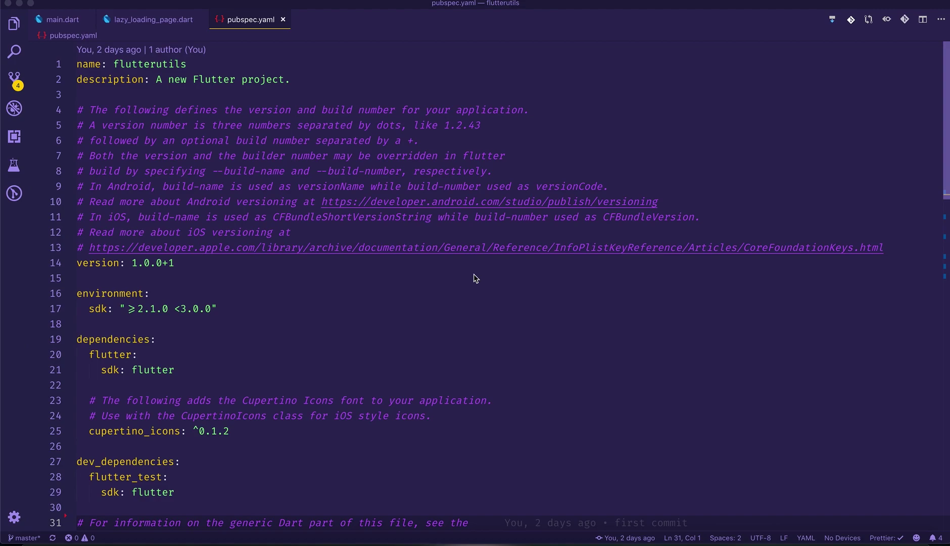
scroll(260, 311, down, 3)
Add cached_network_image: 0.8.0 below cupertino_icons and save to fetch packages.
click(245, 308)
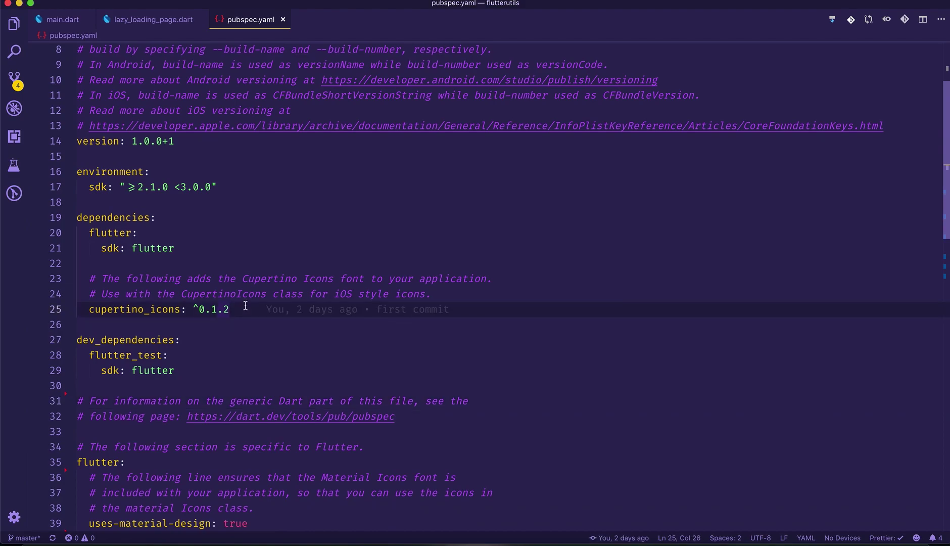
key(Return)
text(ca)
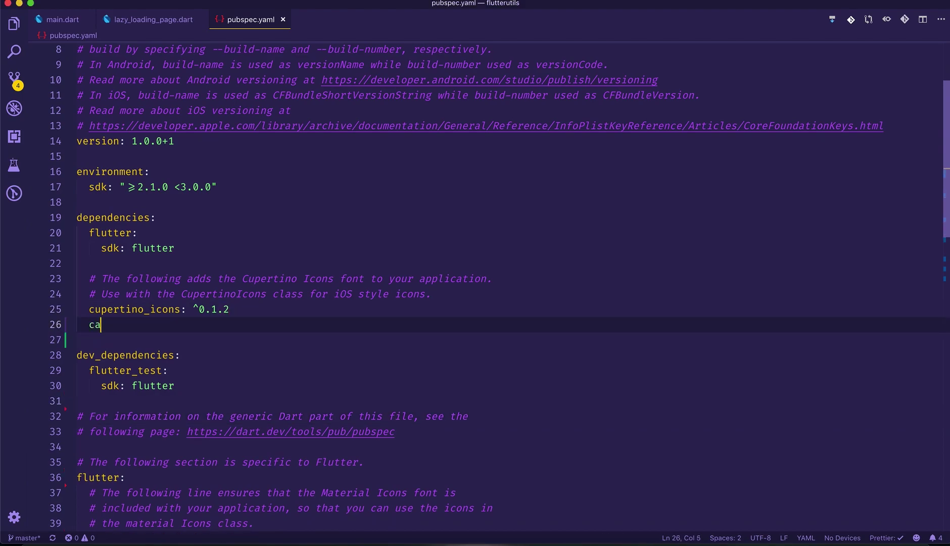
text(ched_netr)
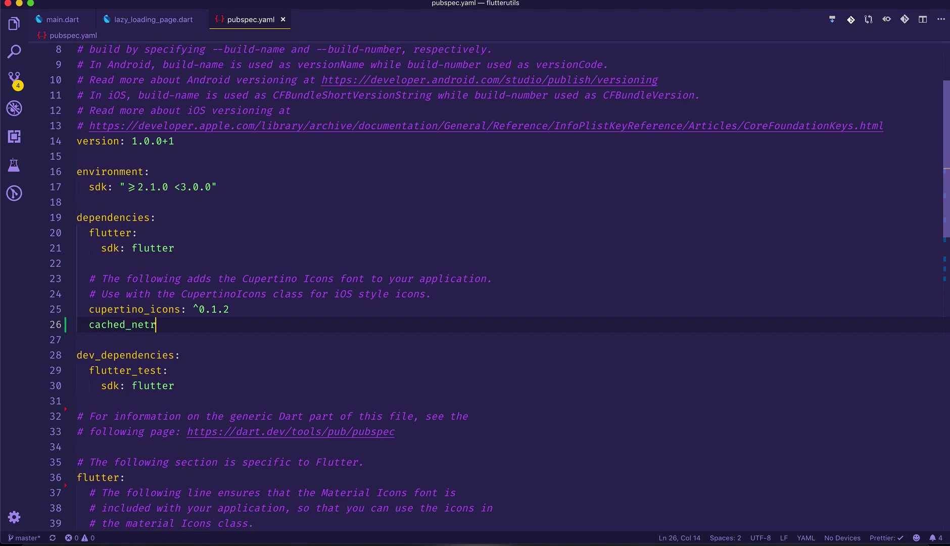
text(ro)
key(BackSpace)
key(BackSpace)
text(ork_image)
text(: 0.)
text(8.0)
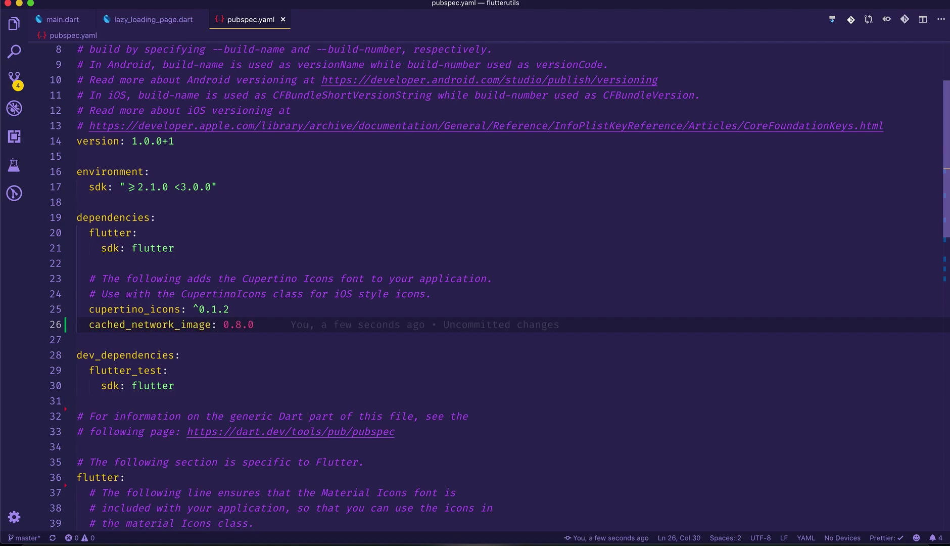
key(super+s)
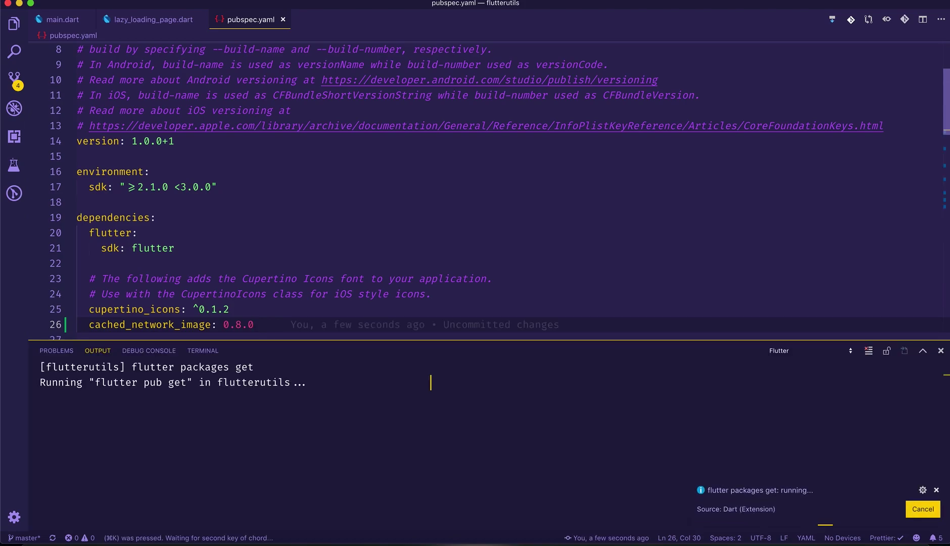
scroll(475, 186, down, 2)
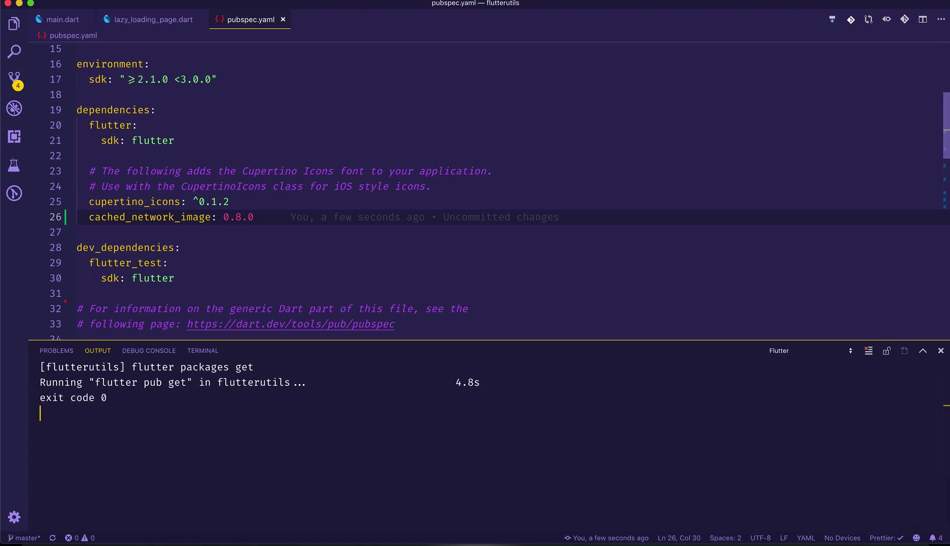
click(275, 217)
Add path_provider: ^1.2.0 below cached_network_image and save to re-fetch packages.
key(Return)
text(pat)
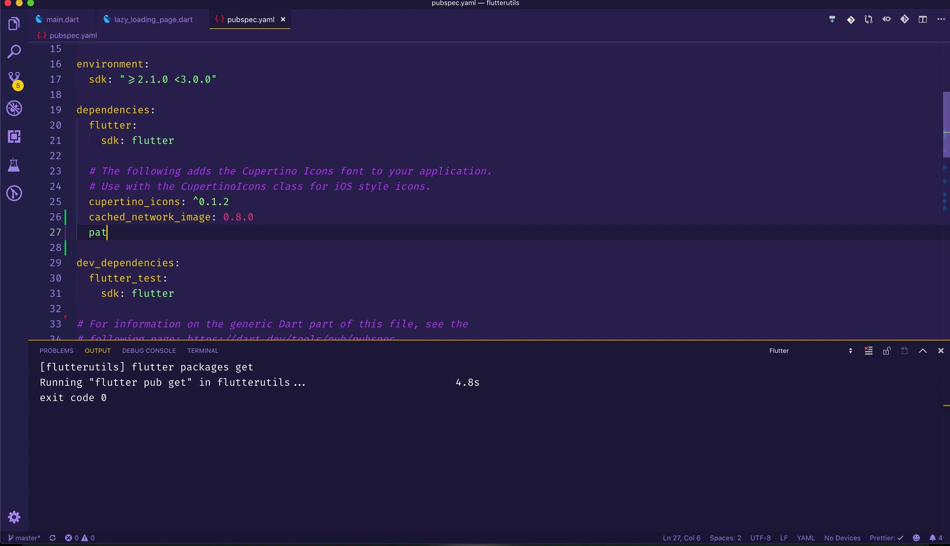
text(h_provid)
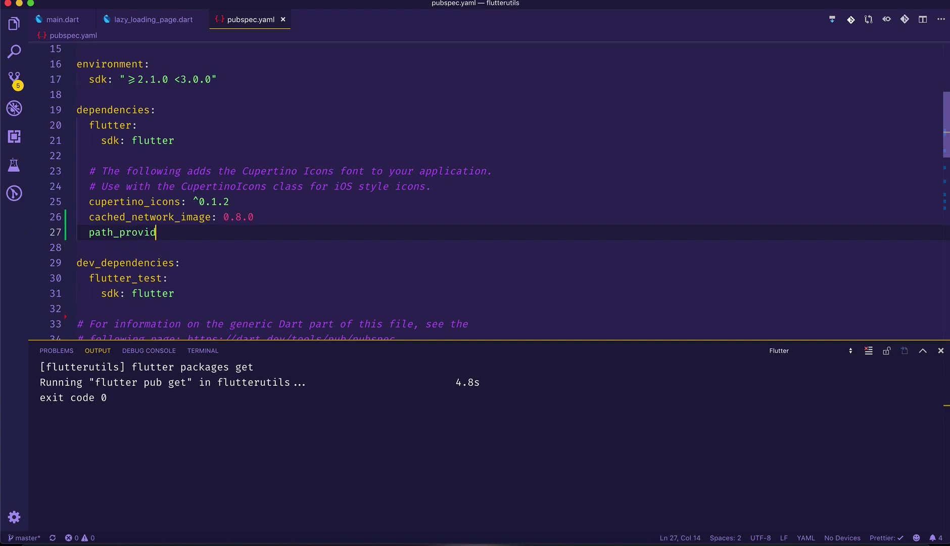
text(er:)
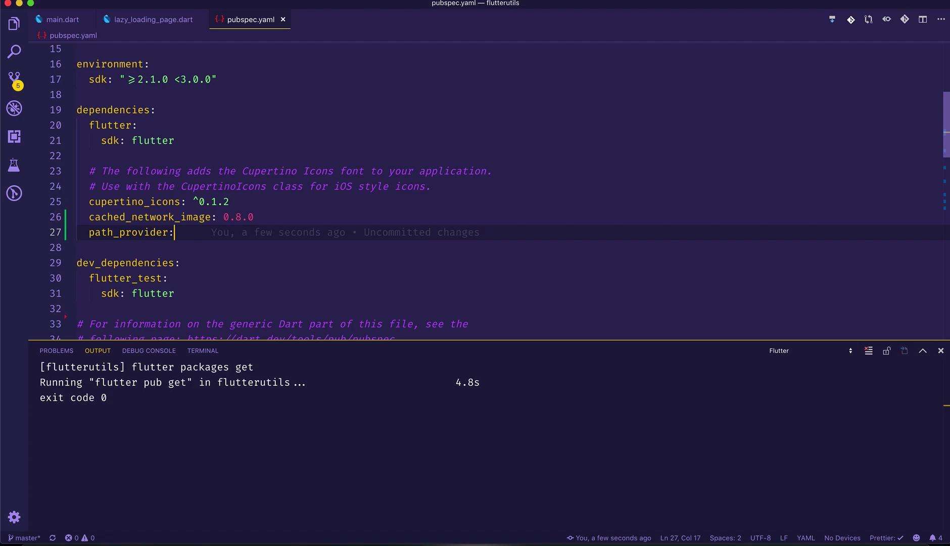
text( ^1.1)
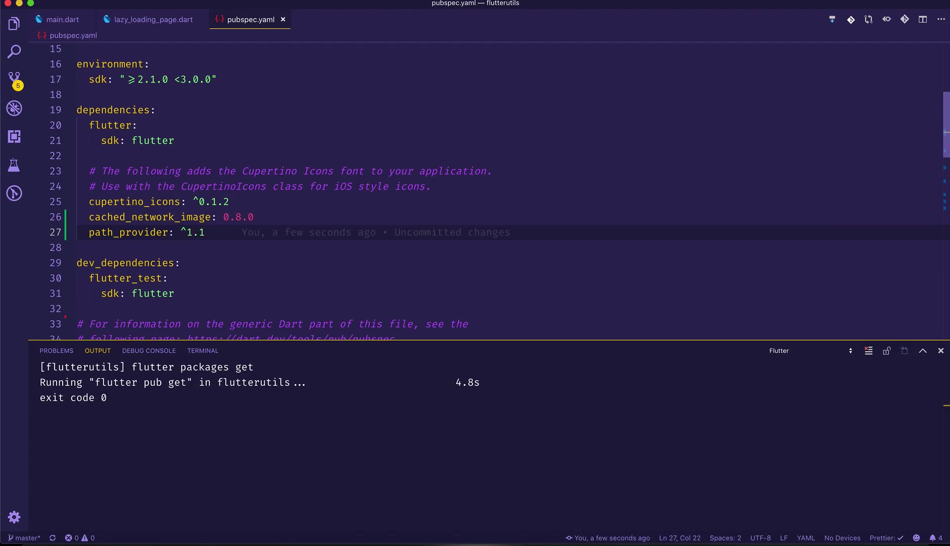
key(BackSpace)
text(.2)
key(BackSpace)
key(BackSpace)
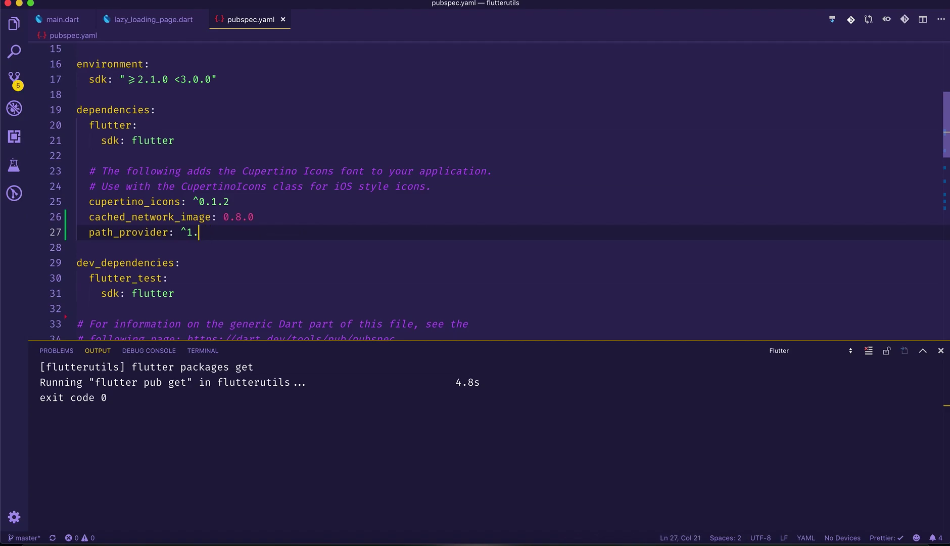
text(2.0)
key(ctrl+s)
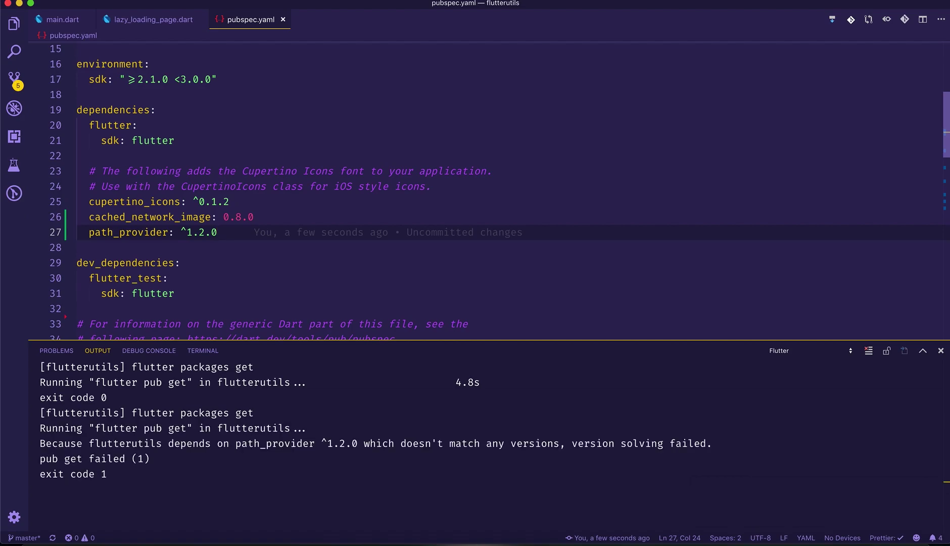
click(234, 245)
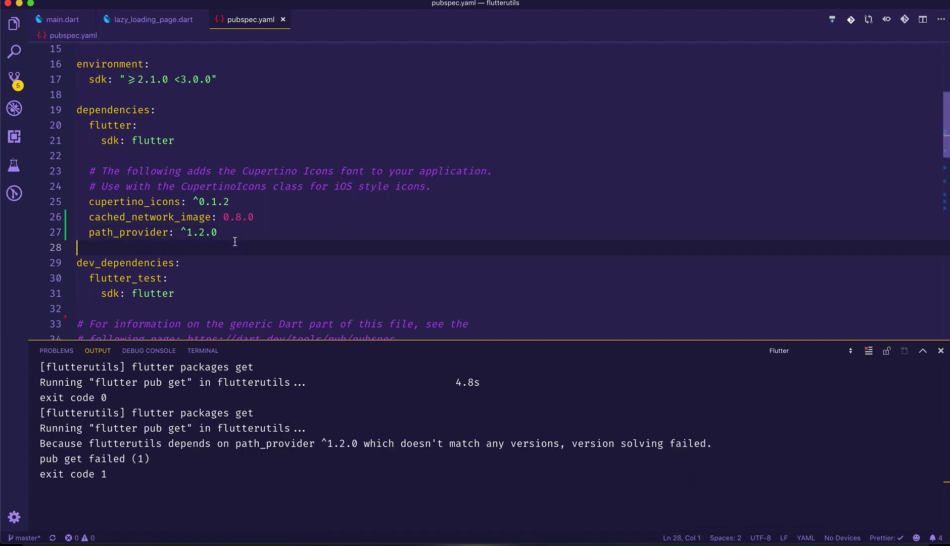
Replace path_provider's version with ^1.1.2 via Pubspec Assist and save to re-fetch packages.
key(super+shift+p)
key(Return)
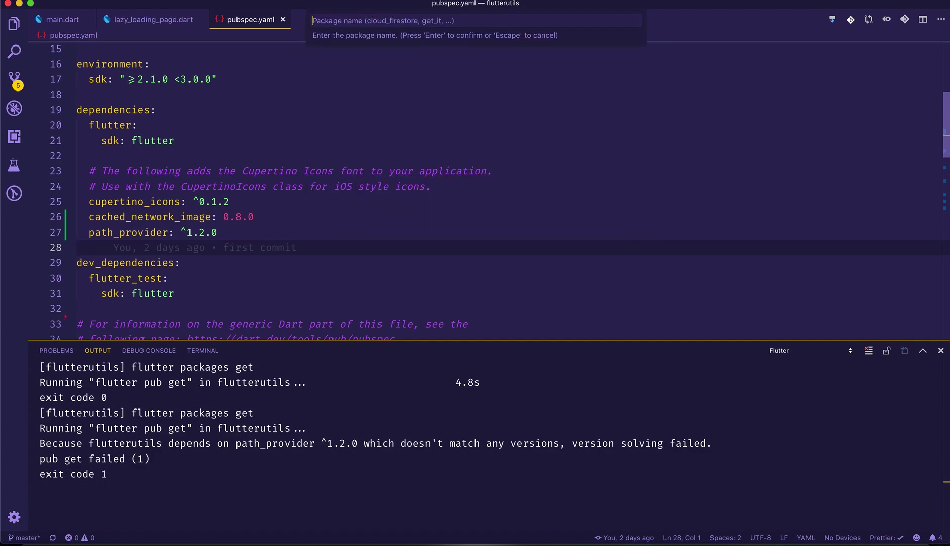
text(path_)
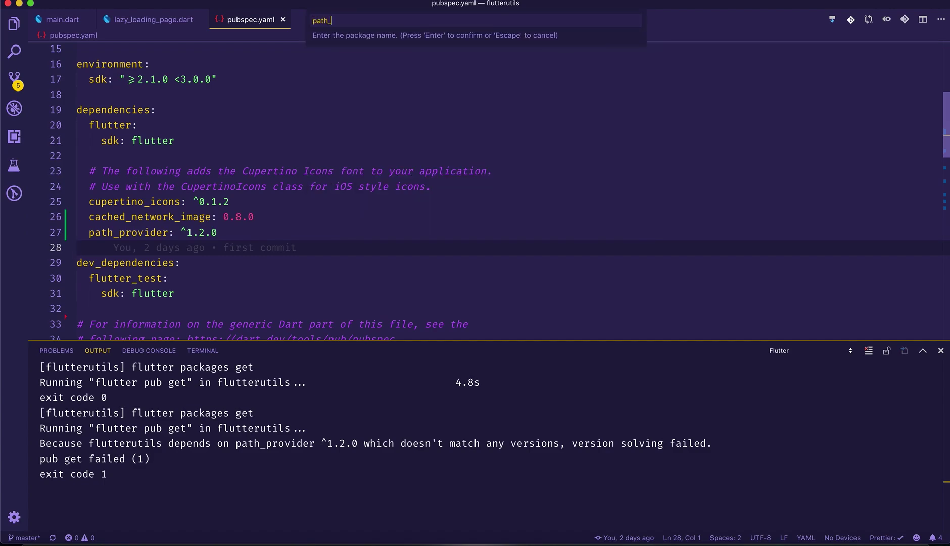
text(rp)
text(pro)
text(er)
key(Return)
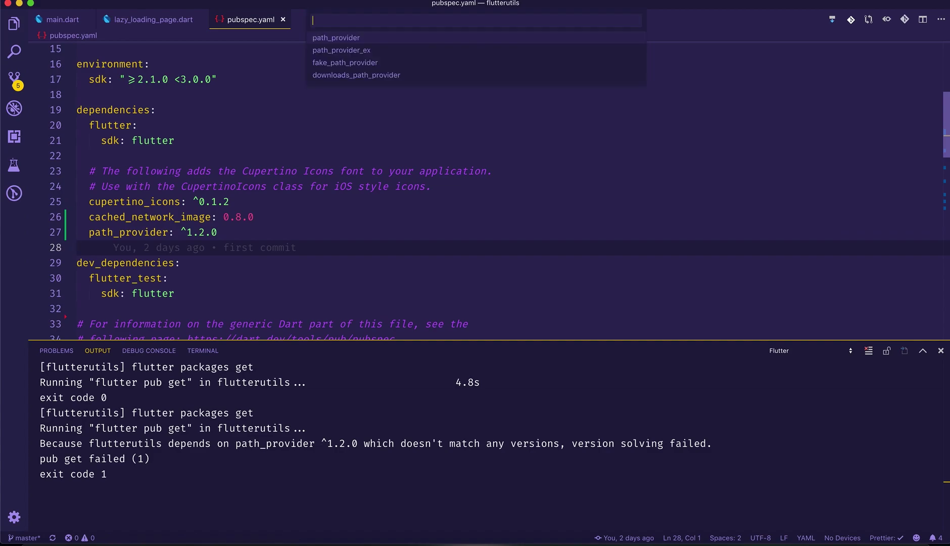
key(Return)
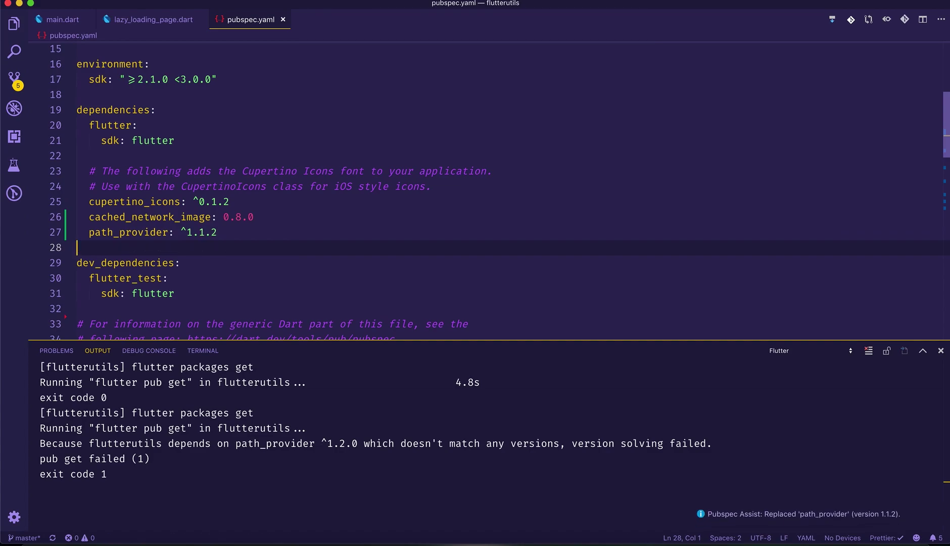
click(270, 281)
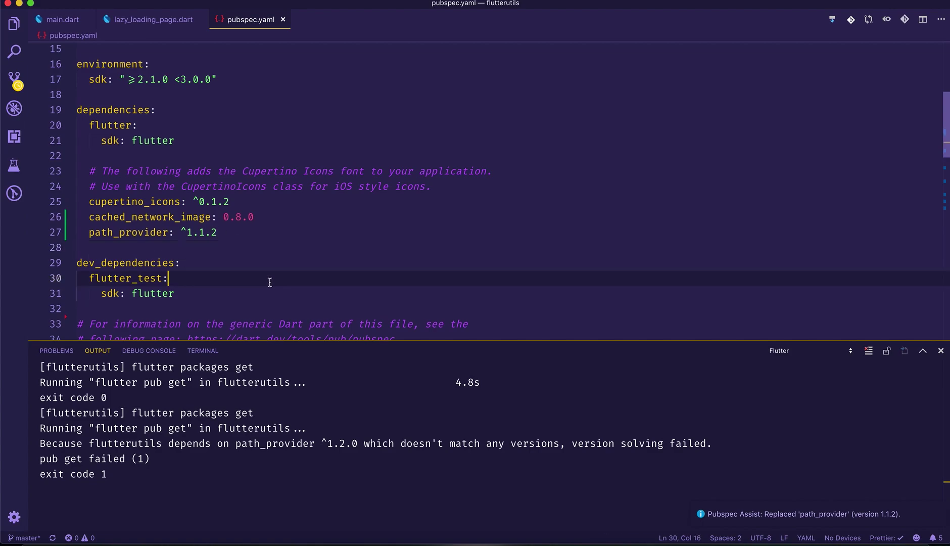
key(super+s)
scroll(269, 281, down, 5)
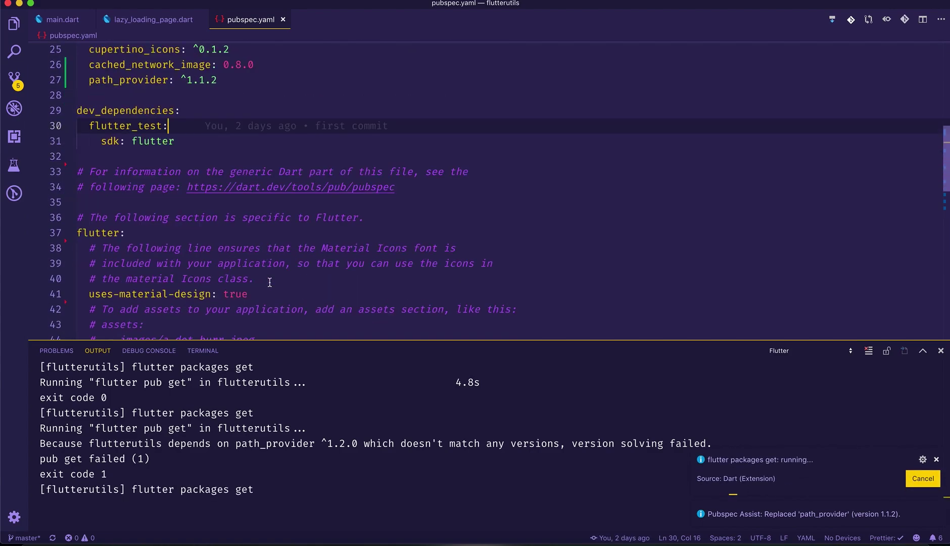
scroll(269, 281, down, 4)
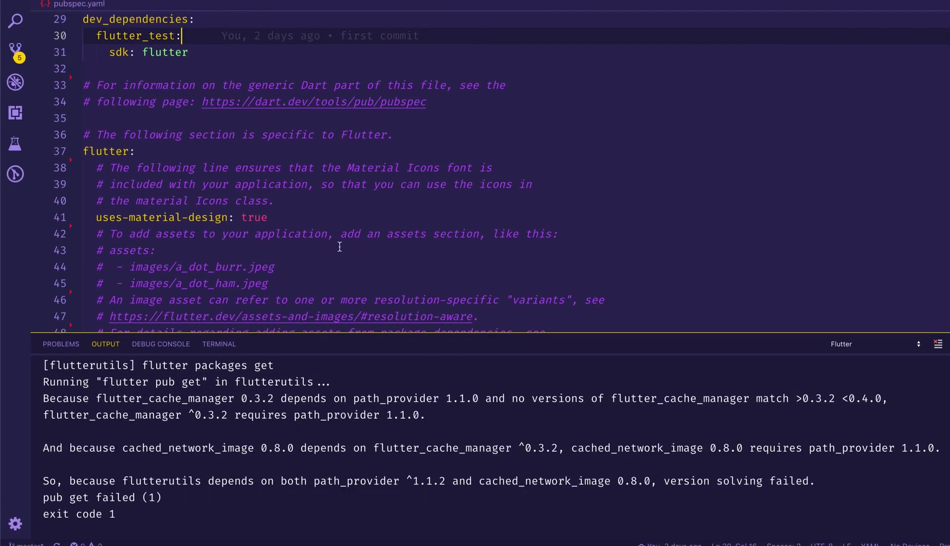
scroll(263, 148, up, 5)
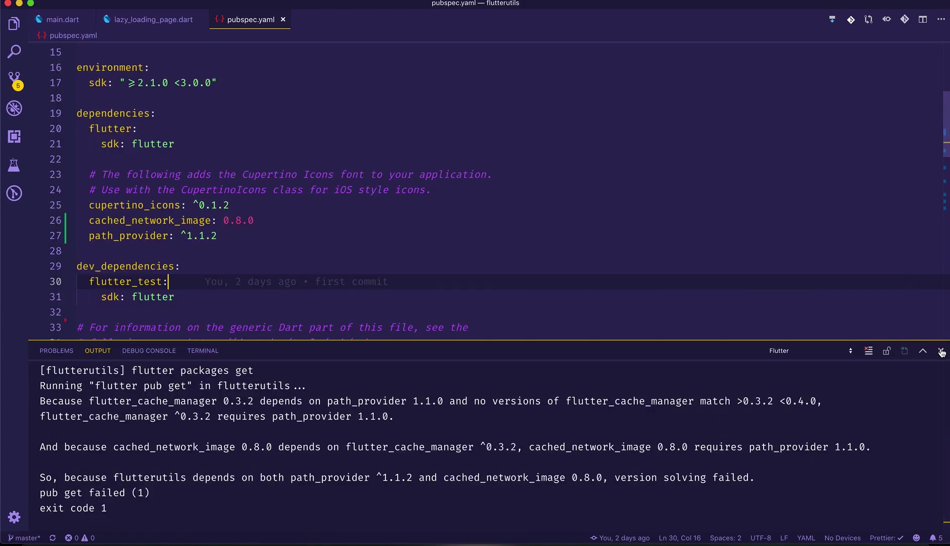
Close the Output panel after the path_provider version conflict is reported.
click(941, 352)
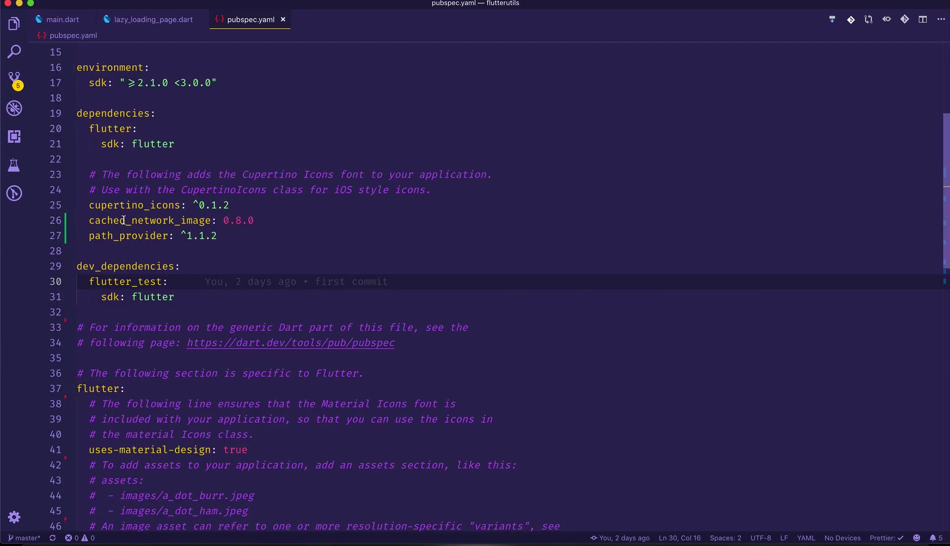
drag(223, 220, 255, 221)
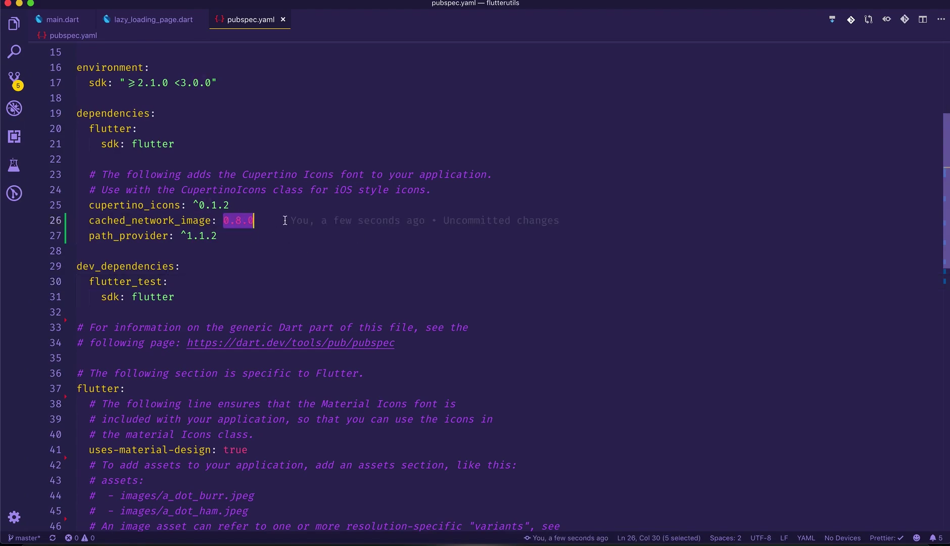
mouse_move(356, 221)
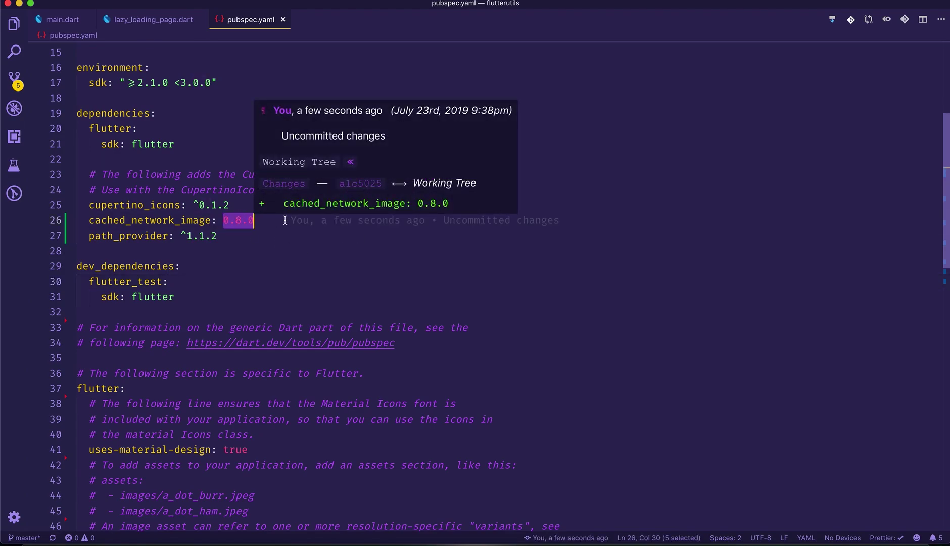
click(240, 249)
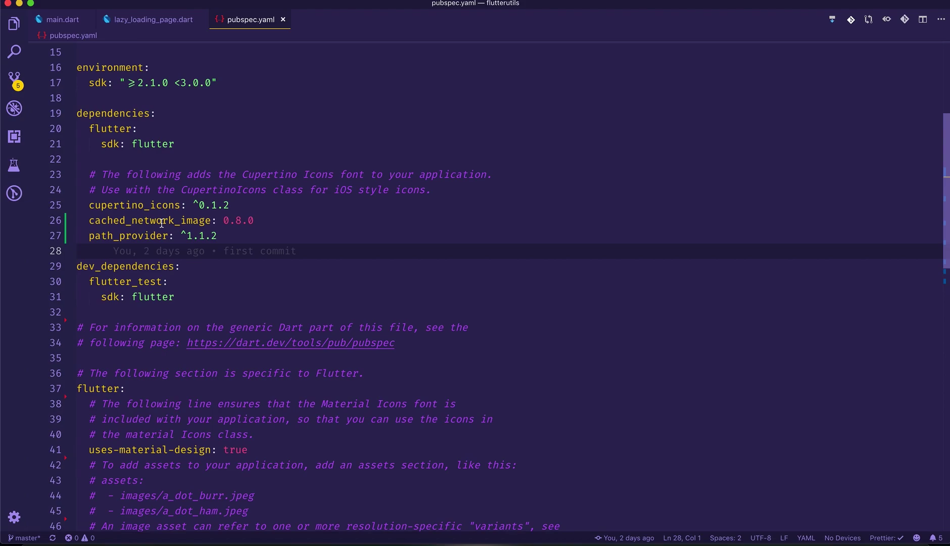
click(303, 235)
key(super+s)
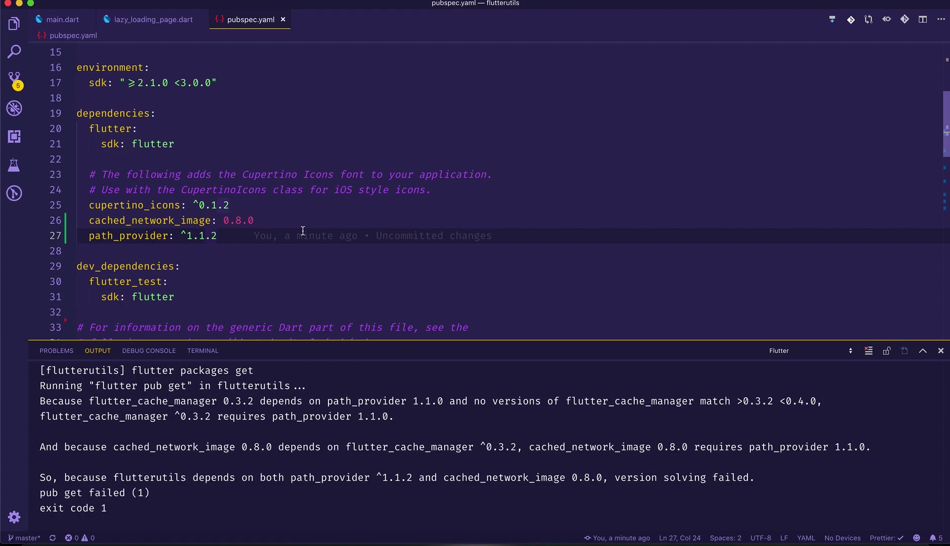
scroll(302, 230, down, 3)
scroll(201, 216, down, 3)
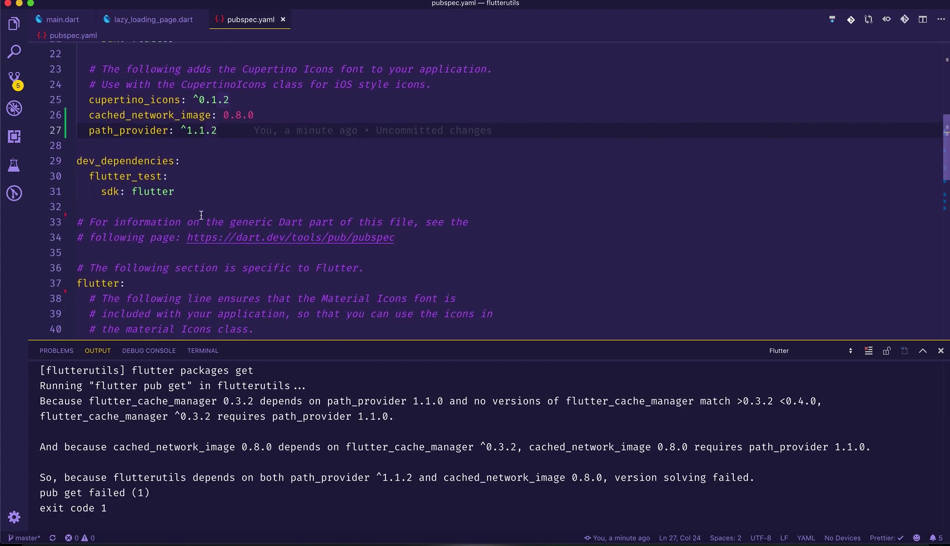
scroll(201, 215, up, 1)
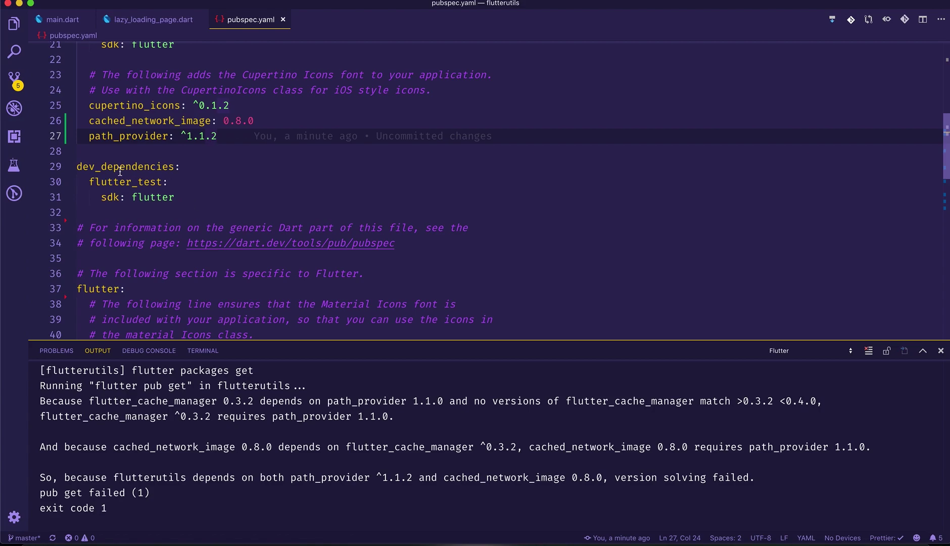
Add a dependency_overrides: section header below dev_dependencies and save.
click(204, 199)
key(Return)
key(Return)
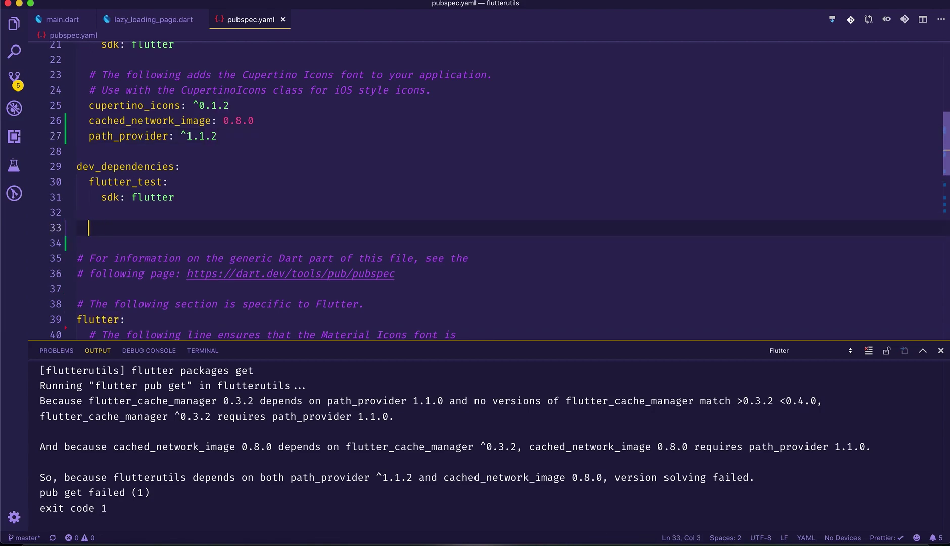
scroll(190, 201, up, 5)
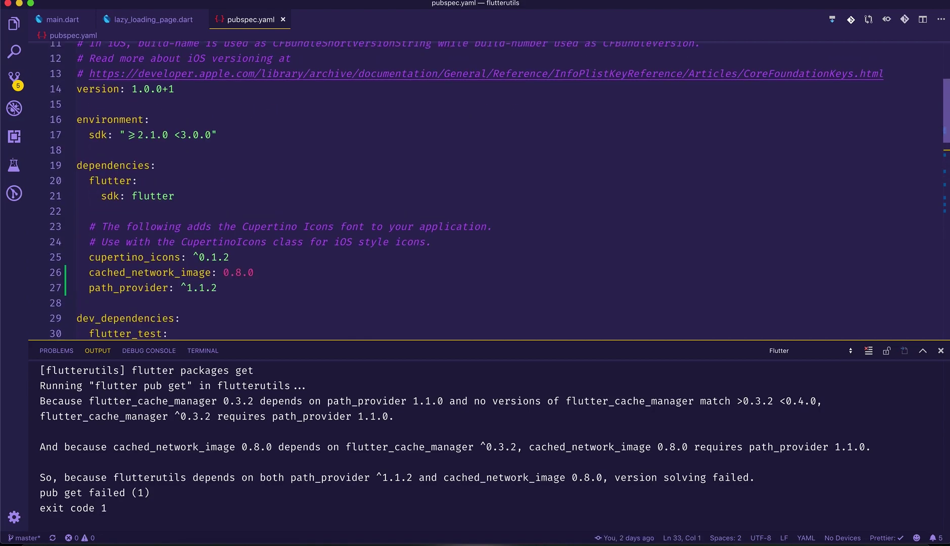
scroll(190, 201, down, 4)
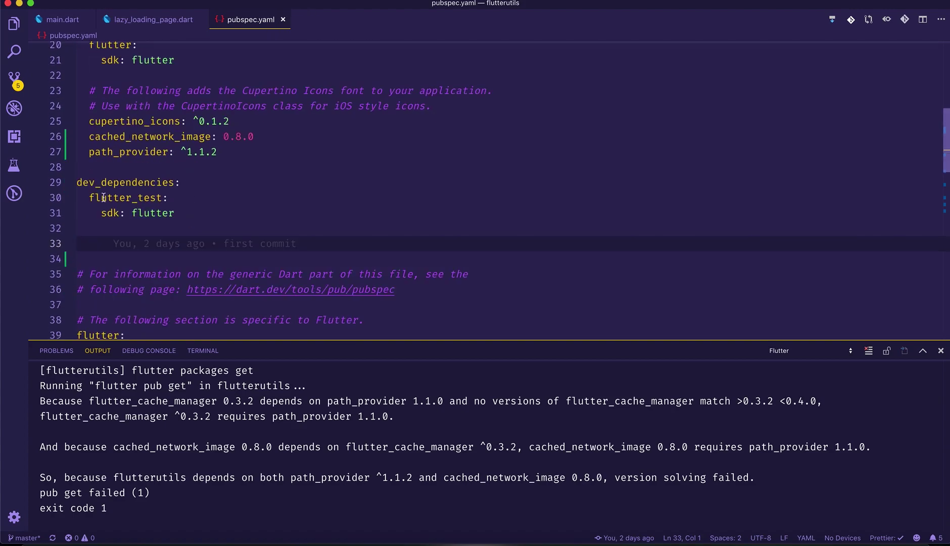
key(Return)
text(dependency)
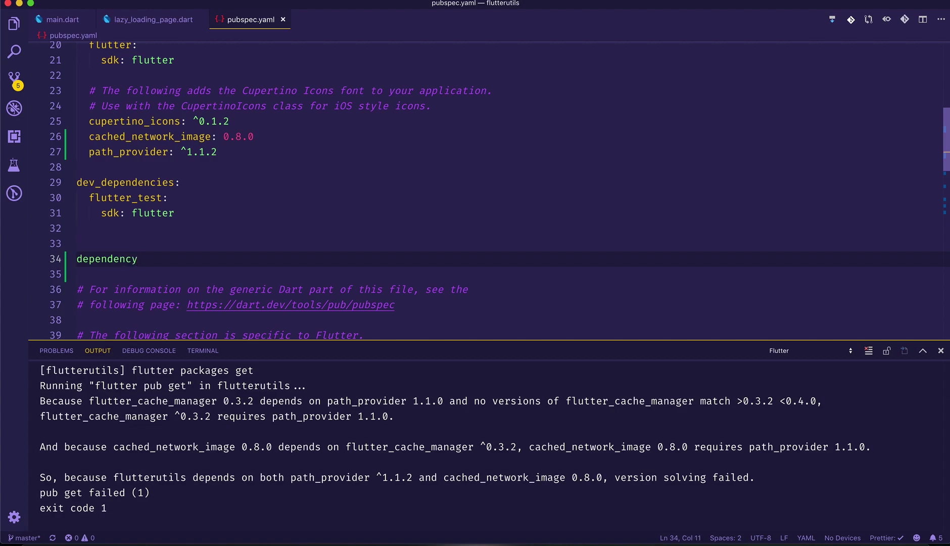
key(super+s)
text(_override)
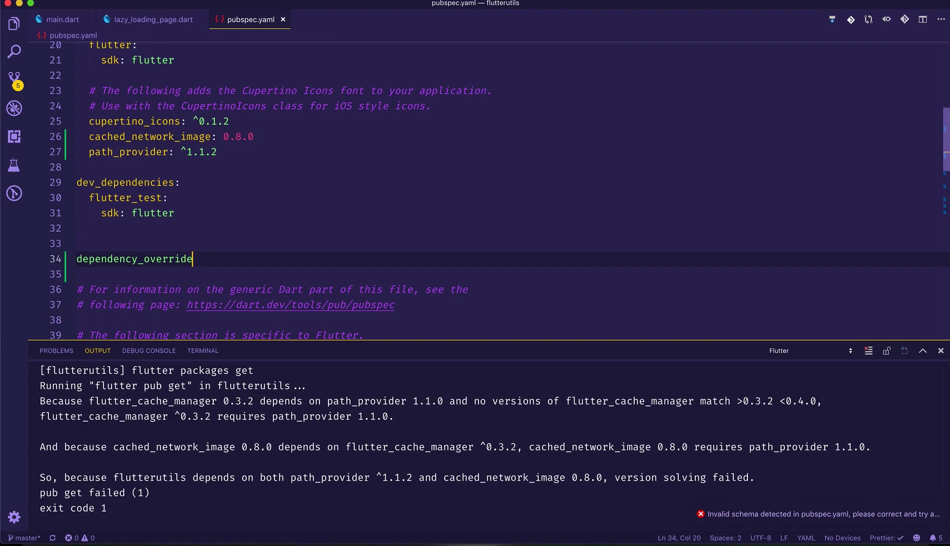
text(s:)
Copy path_provider: ^1.1.2 into dependency_overrides as an indented entry and save.
key(Return)
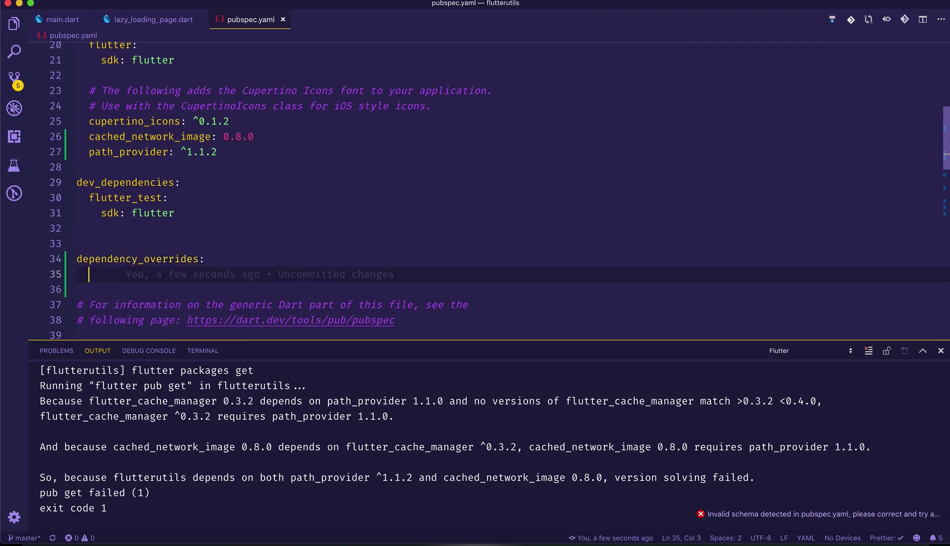
drag(89, 152, 326, 148)
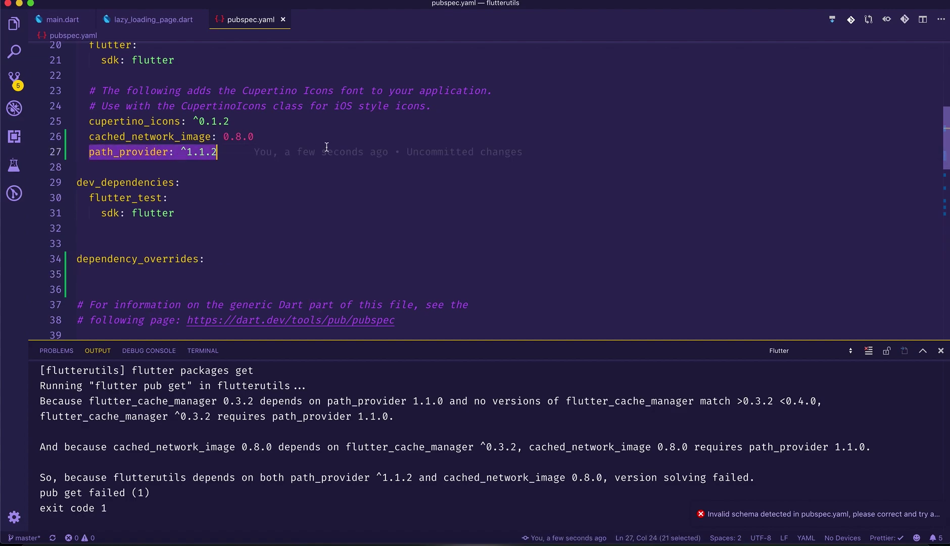
key(super+c)
click(155, 276)
key(super+v)
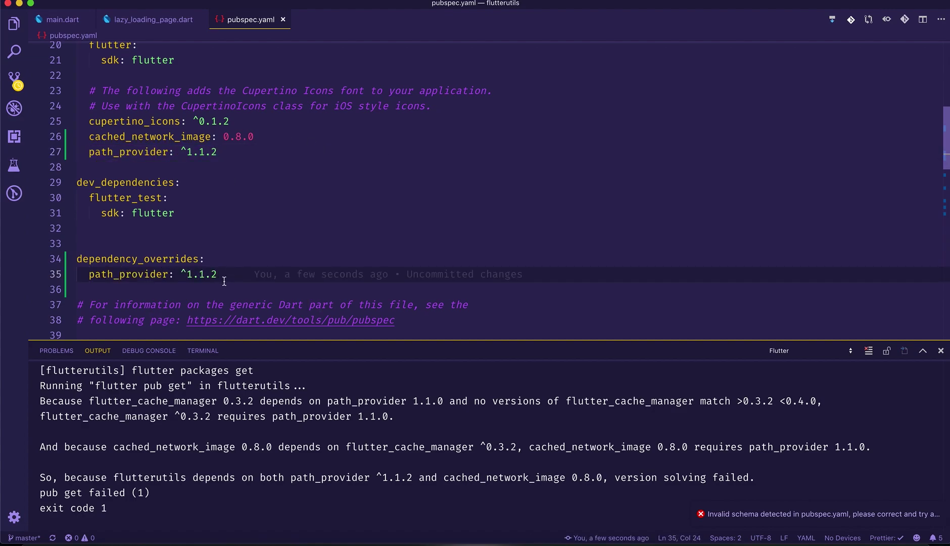
key(super+s)
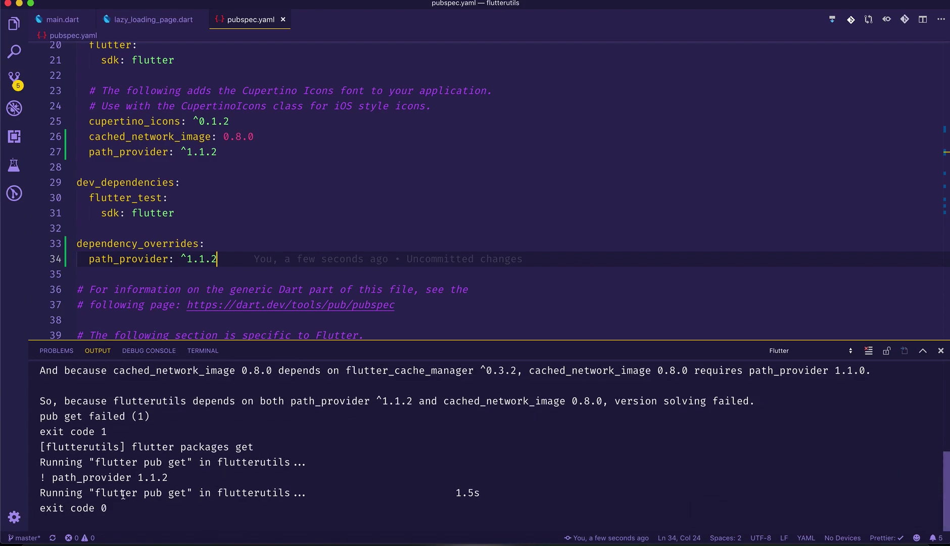
Close the Output panel once pub get finishes with exit code 0.
click(941, 350)
scroll(333, 196, up, 1)
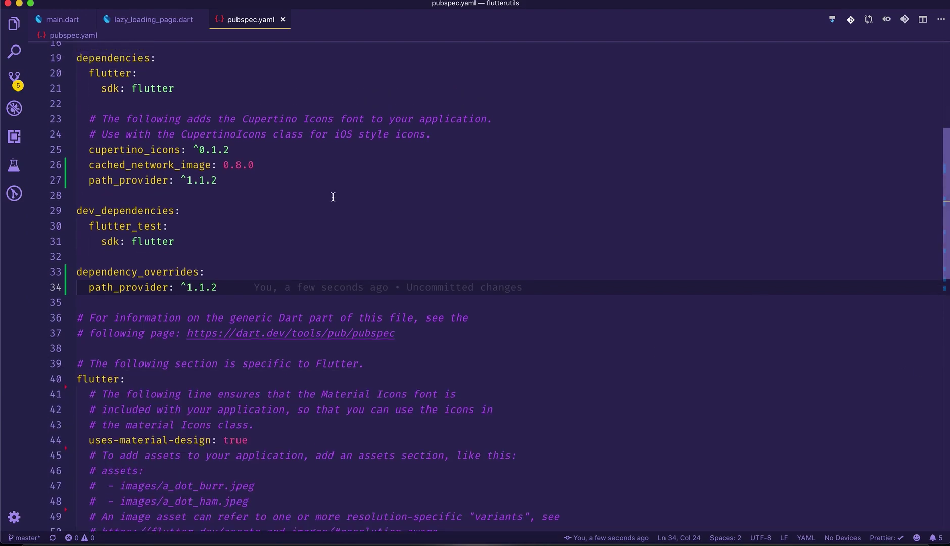
scroll(333, 197, up, 2)
scroll(338, 176, up, 1)
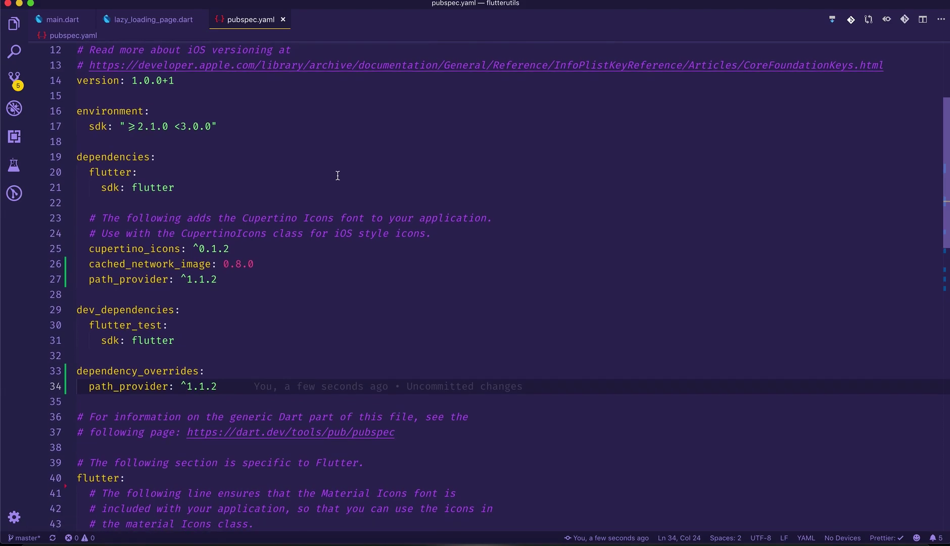